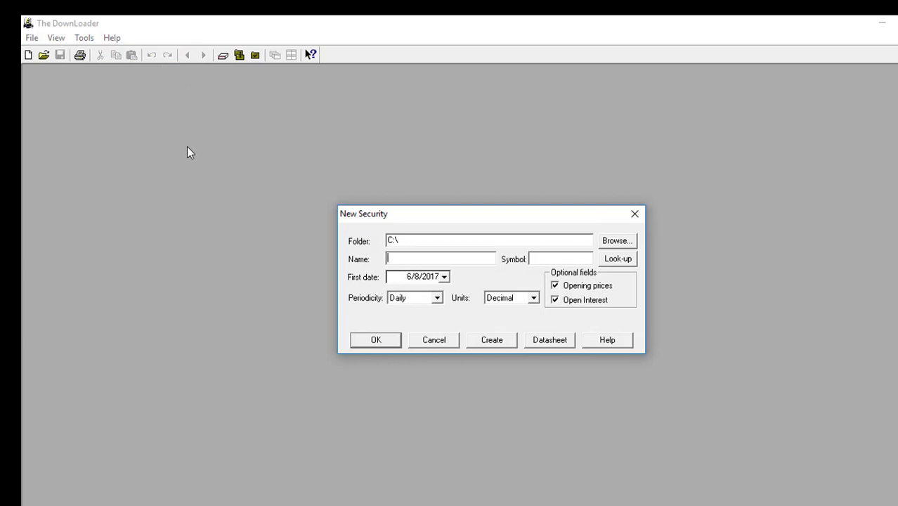
Step: Enter C:\MetaStock Data\Dow Jones as the new security's folder path
left_click(439, 239)
type("MetaStock Data\\Dow Jones")
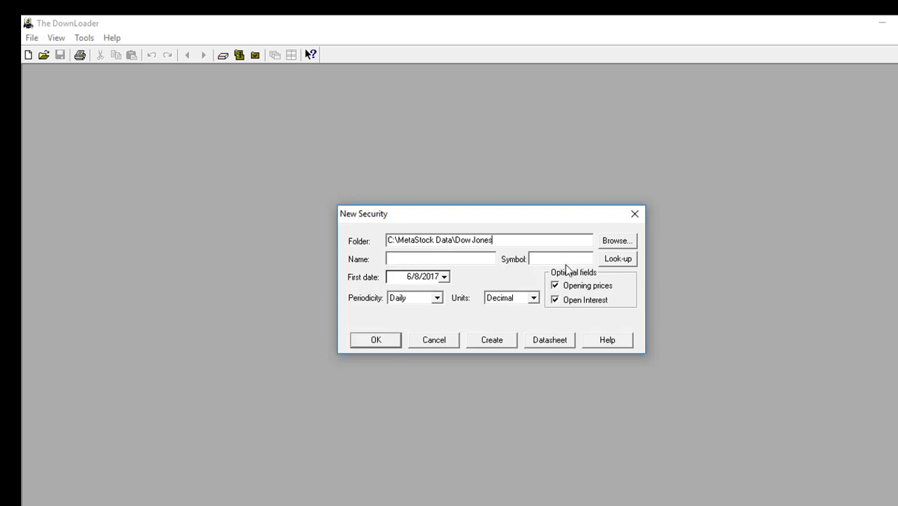
Step: Look up all Dow Industrials common stocks and create them as securities, creating the Dow Jones folder
left_click(617, 259)
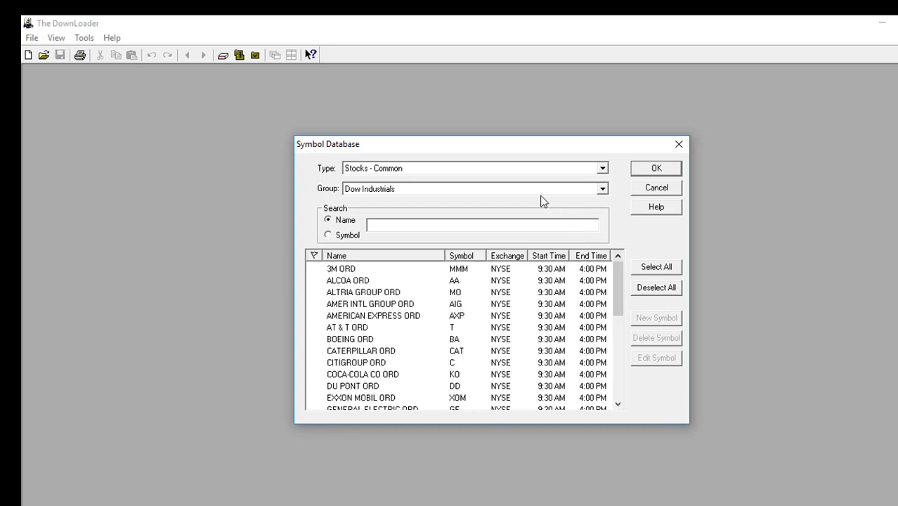
left_click(602, 170)
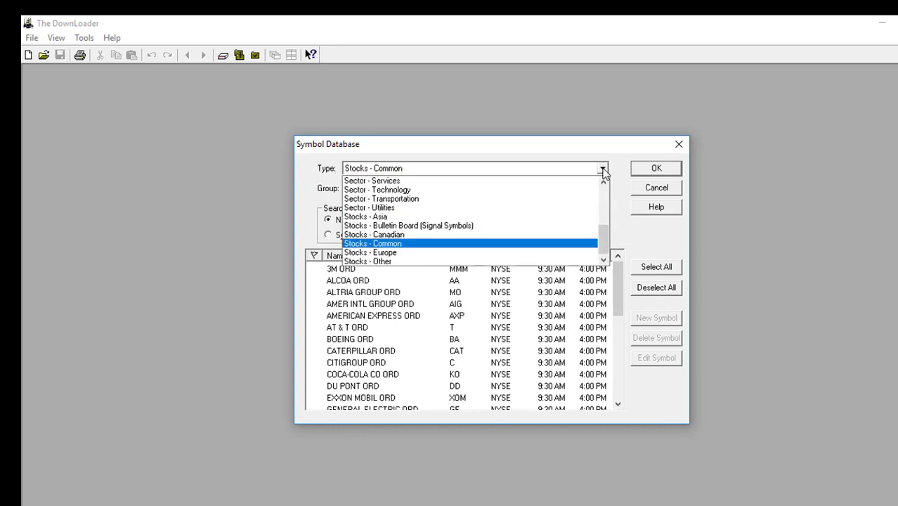
left_click(556, 246)
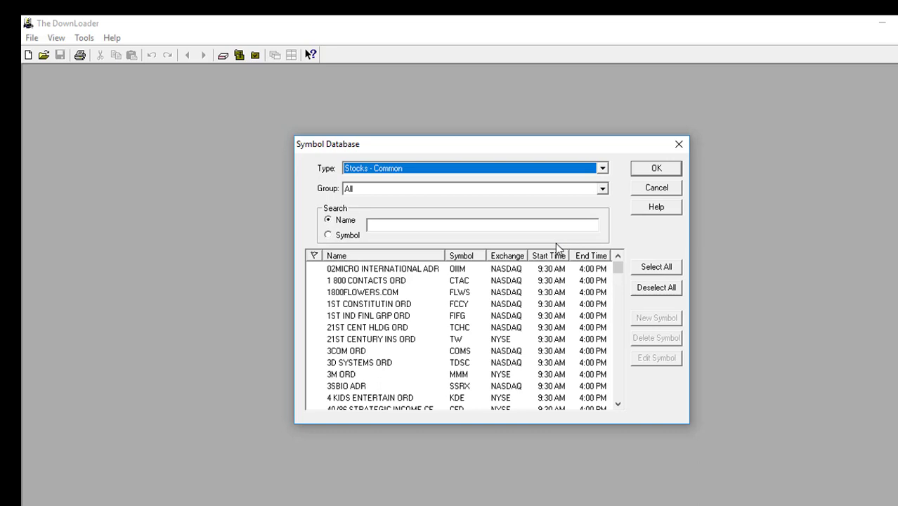
left_click(603, 189)
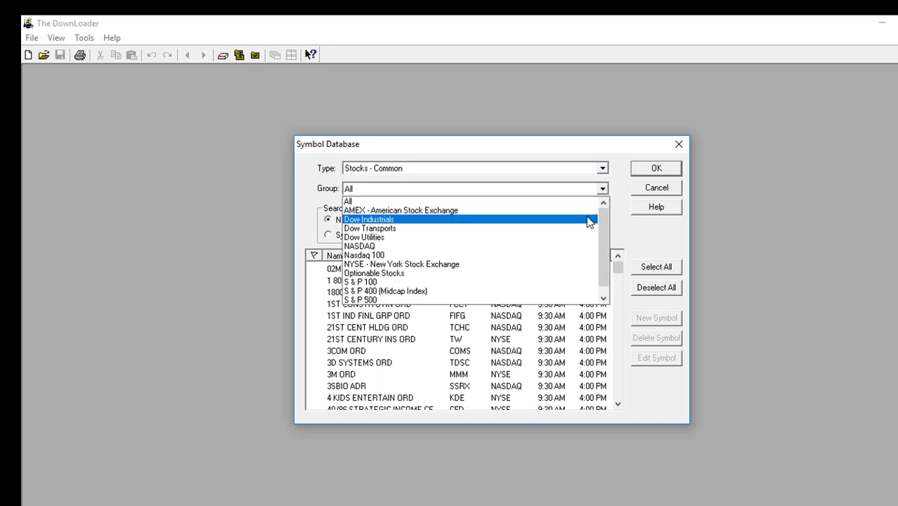
left_click(589, 219)
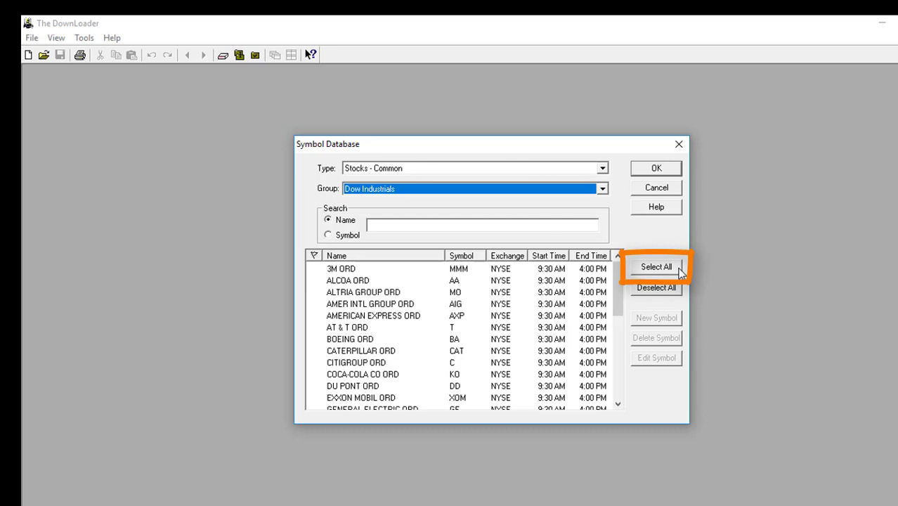
left_click(677, 270)
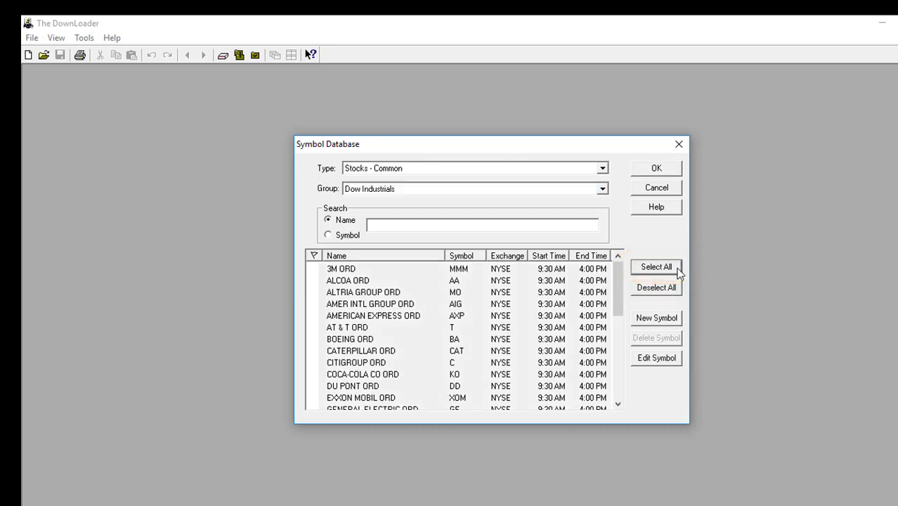
left_click(671, 170)
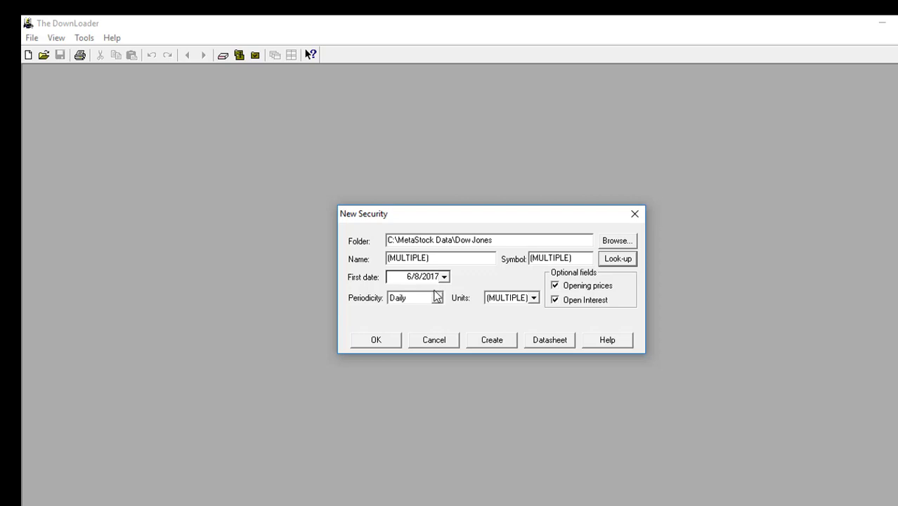
left_click(395, 341)
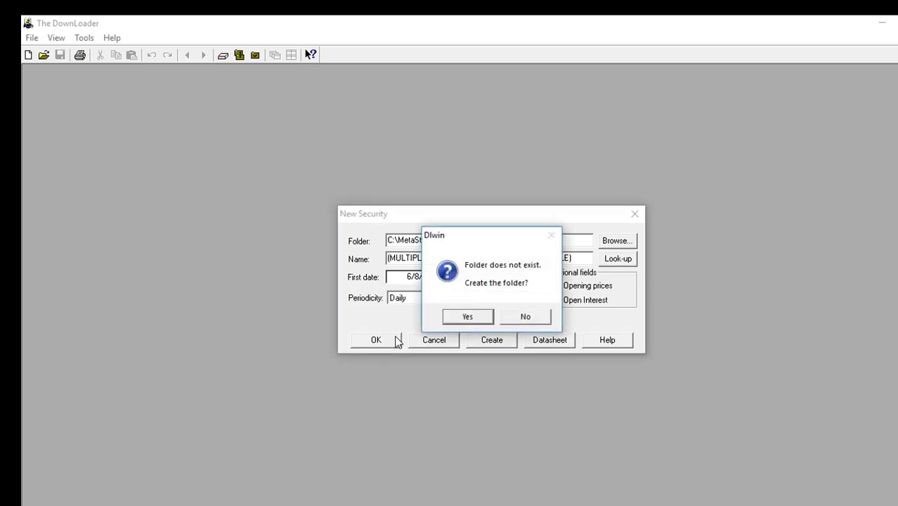
left_click(467, 317)
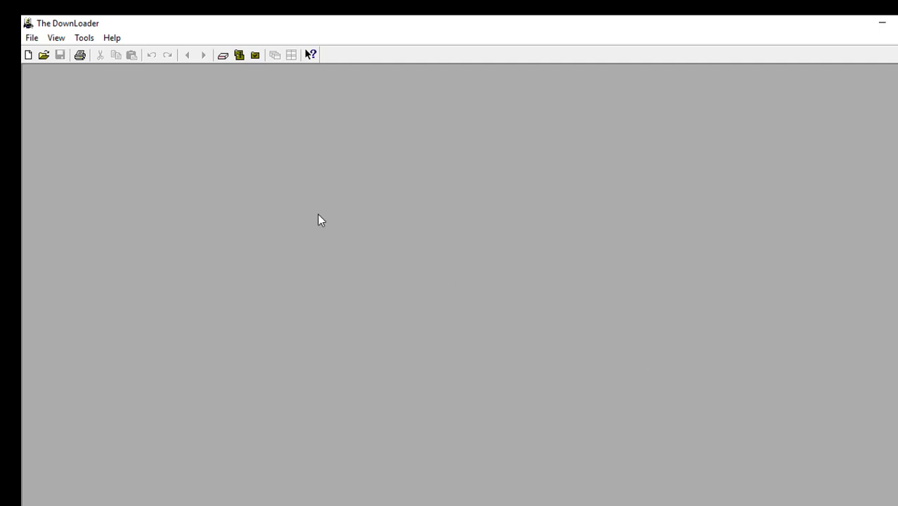
Step: Add the C:\MetaStock Data\Dow Jones folder's securities to a price download and confirm them
left_click(89, 40)
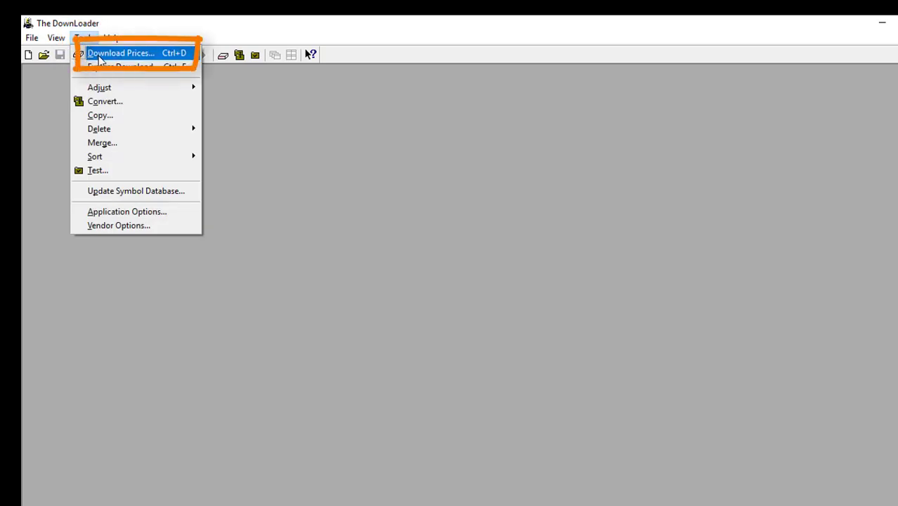
left_click(99, 57)
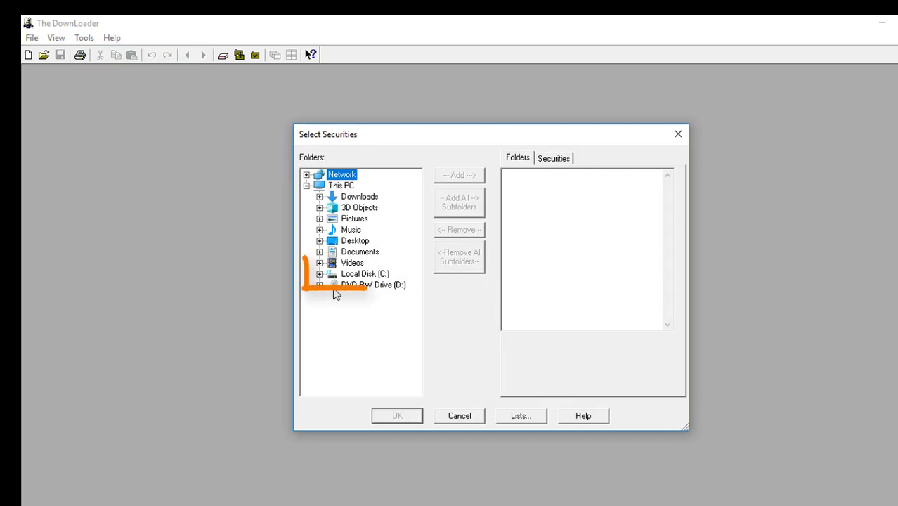
left_click(319, 273)
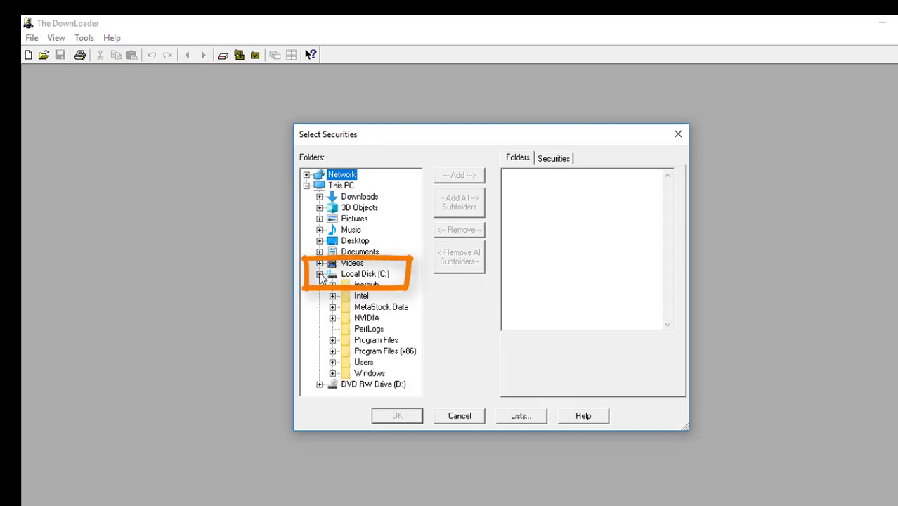
left_click(332, 308)
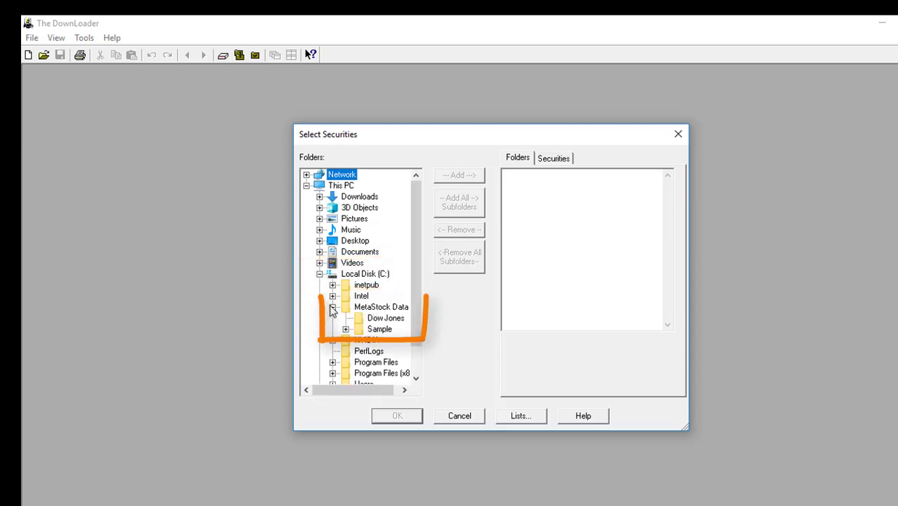
left_click(381, 319)
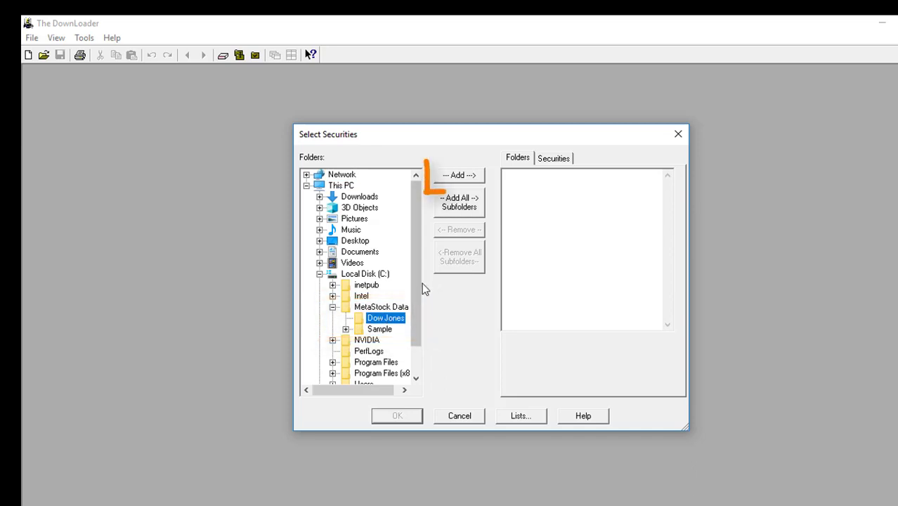
left_click(470, 177)
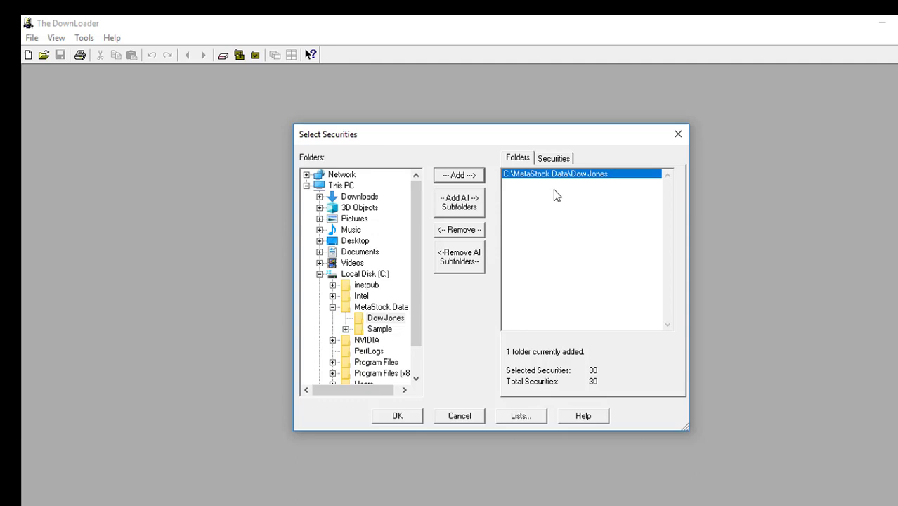
left_click(554, 160)
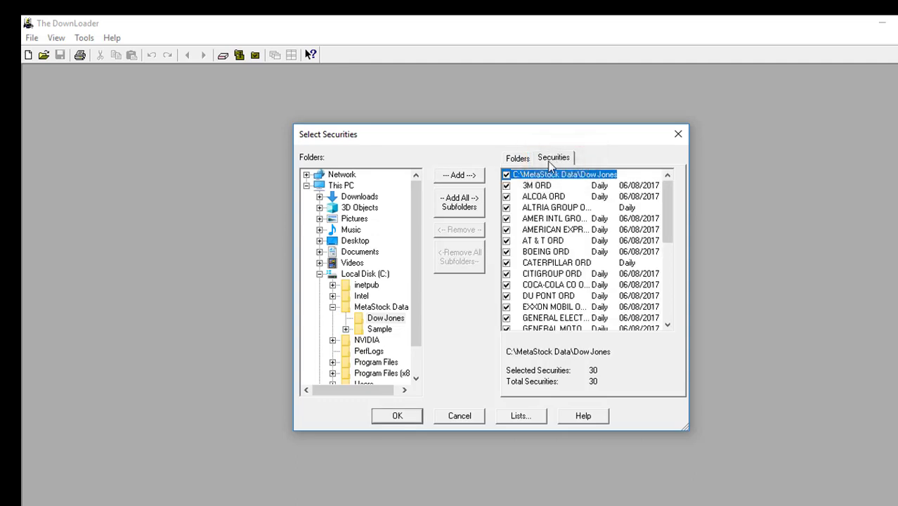
left_click(520, 161)
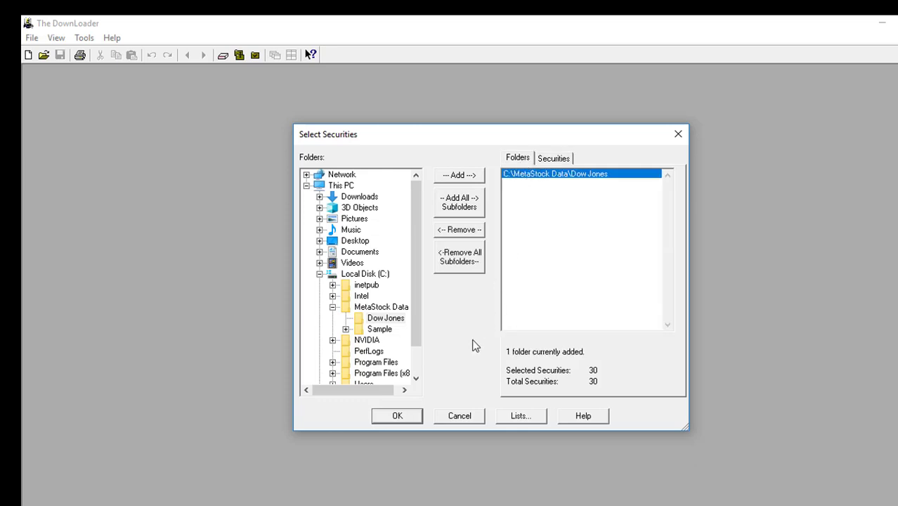
left_click(397, 416)
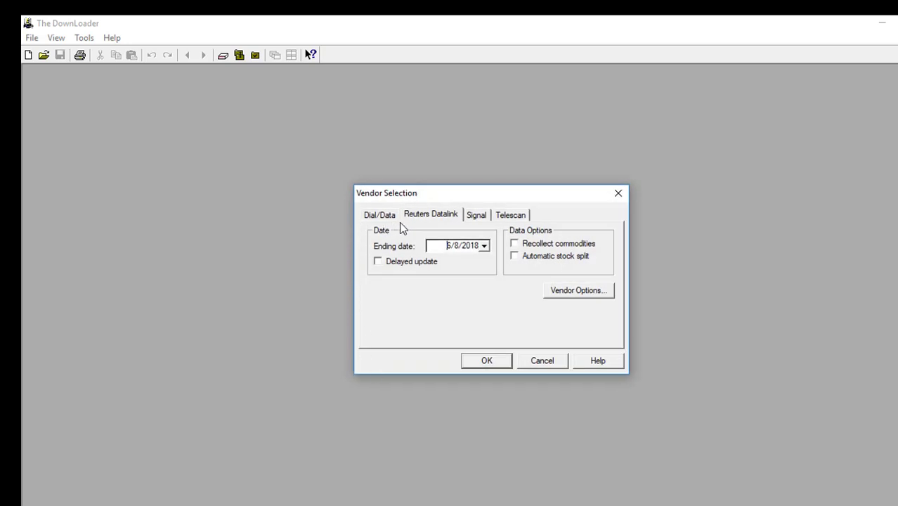
Step: Download Reuters Datalink prices through 6/8/2018 and close the collection report
left_click(458, 248)
left_click(466, 363)
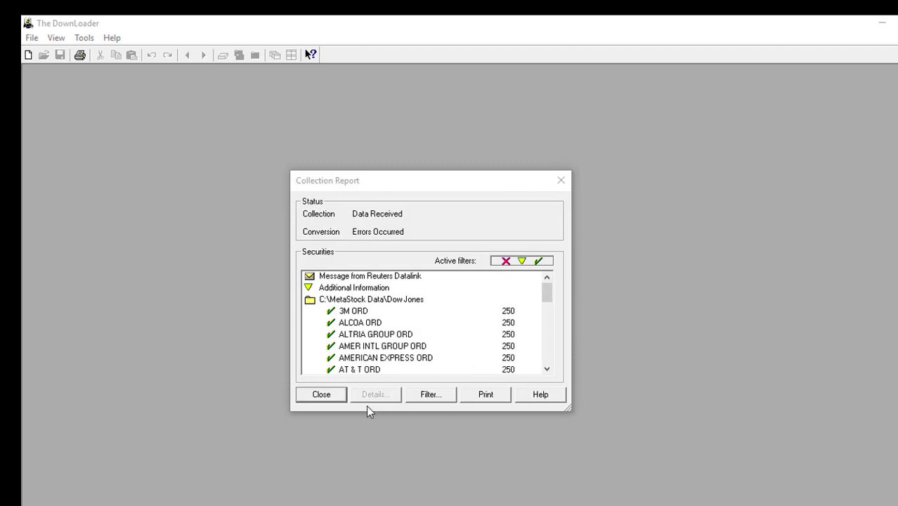
left_click(319, 397)
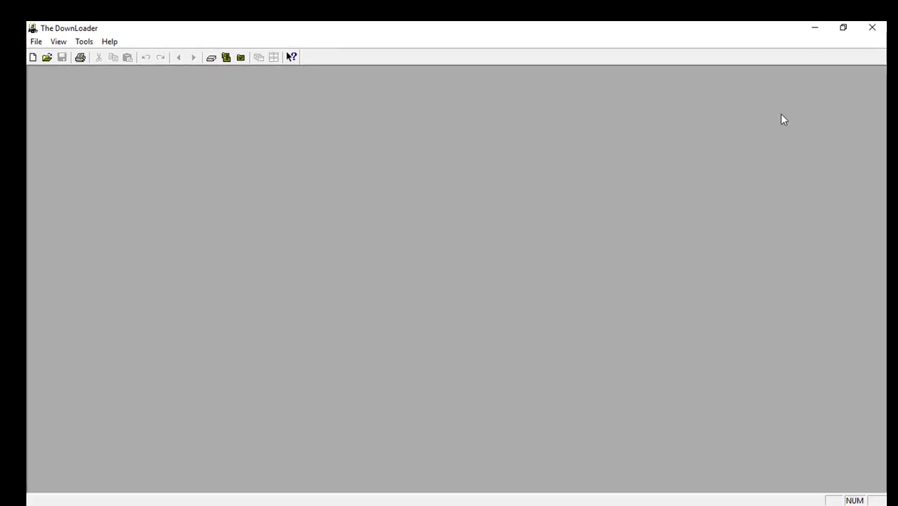
Step: Exit The DownLoader
left_click(871, 27)
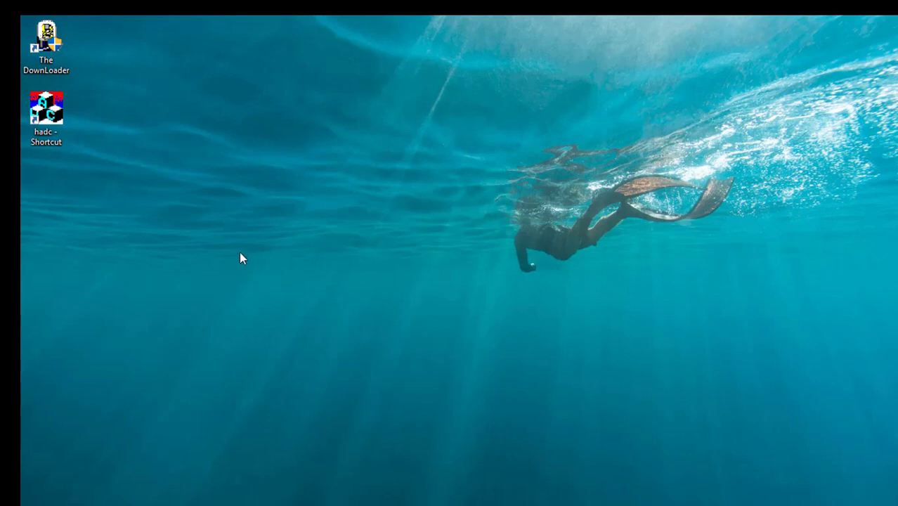
Step: Launch the Heikin-Ashi Data Converter and add C:\MetaStock Data\Dow Jones as its source folder
double_click(60, 125)
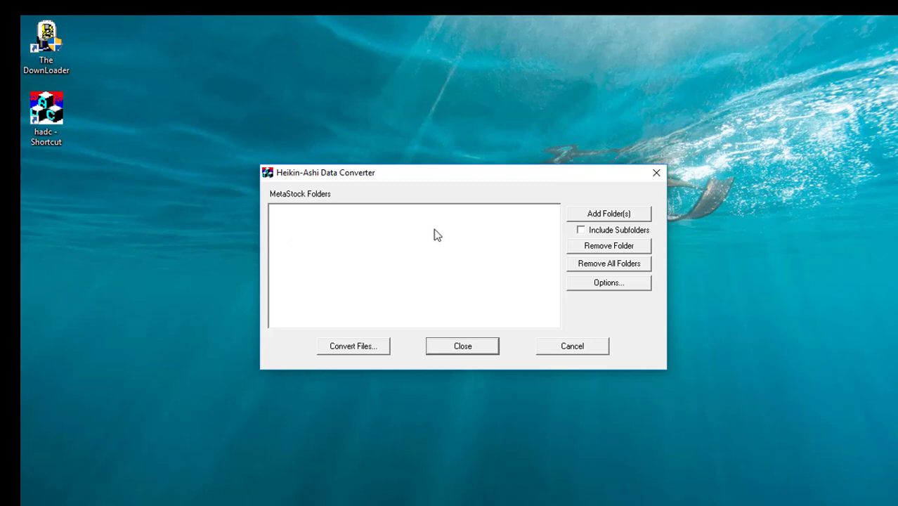
left_click(627, 218)
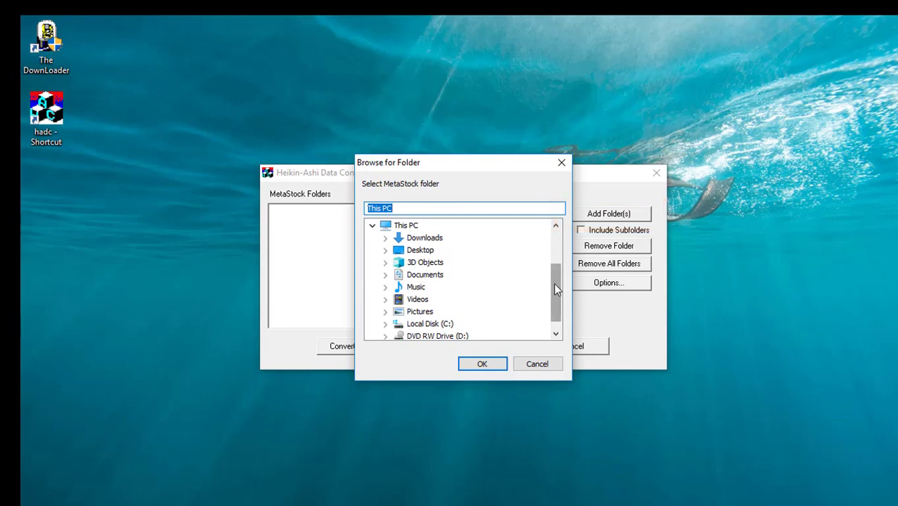
scroll(553, 283, "down", 1)
left_click(385, 312)
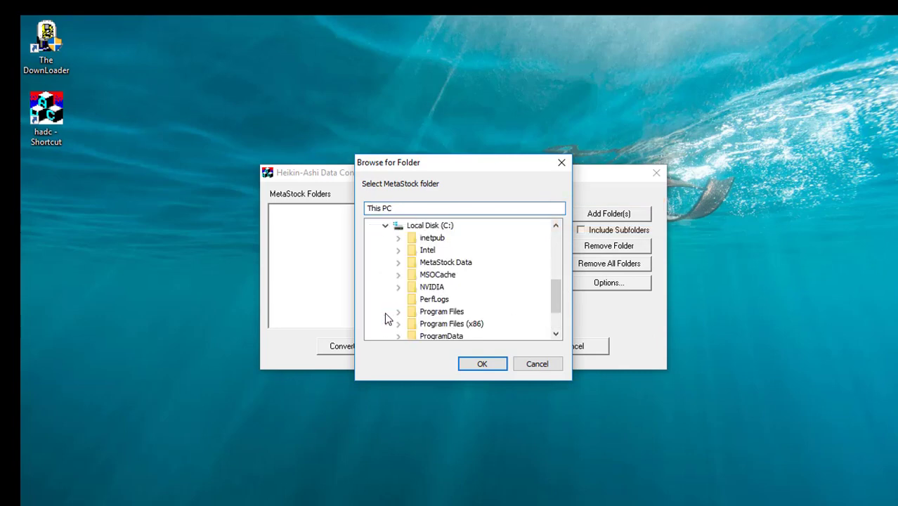
left_click(398, 265)
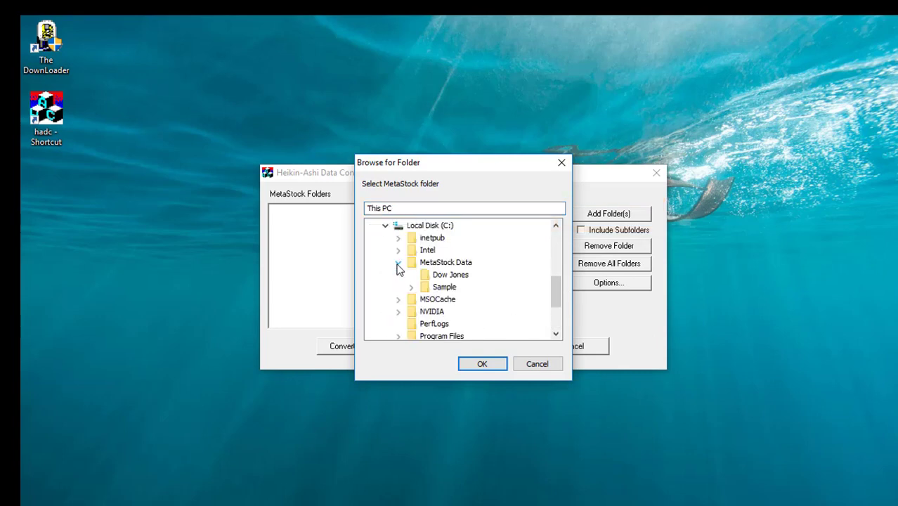
left_click(449, 277)
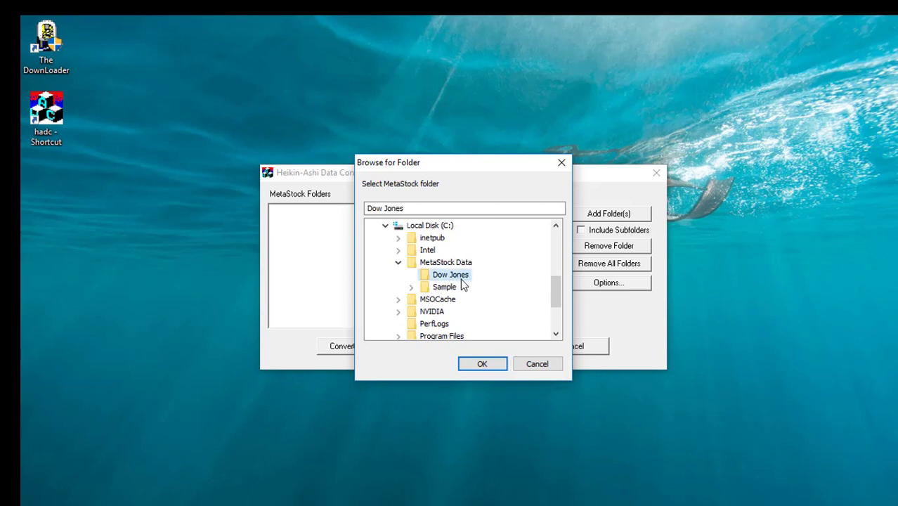
left_click(493, 366)
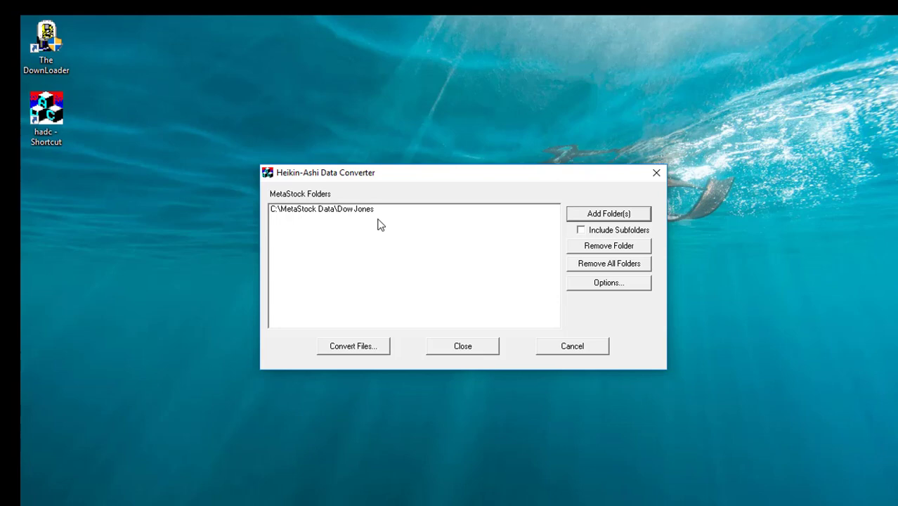
Step: Convert the Dow Jones data to Heikin-Ashi with the -HA folder extension, then close the converter
left_click(334, 232)
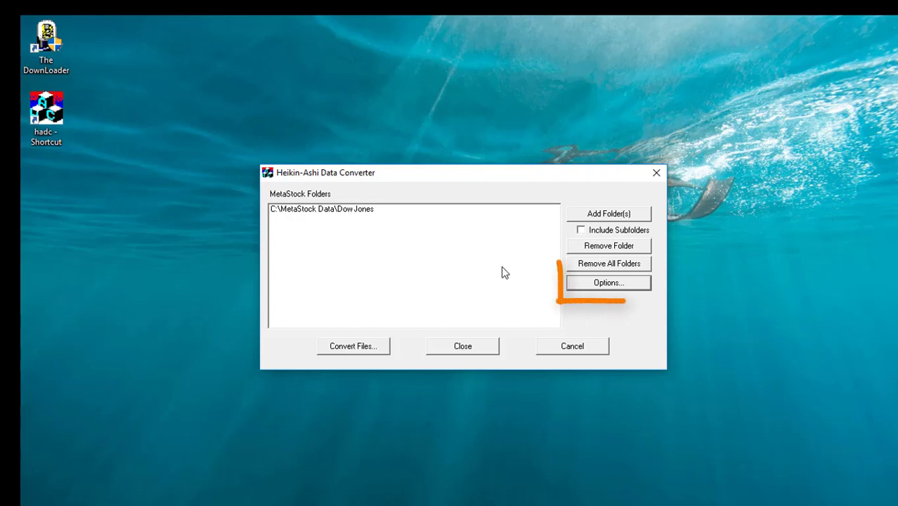
left_click(589, 285)
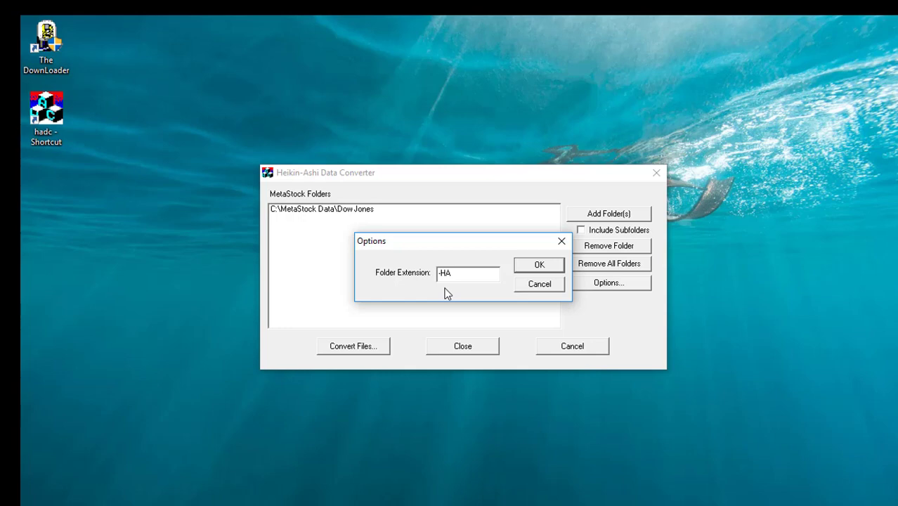
left_click(527, 268)
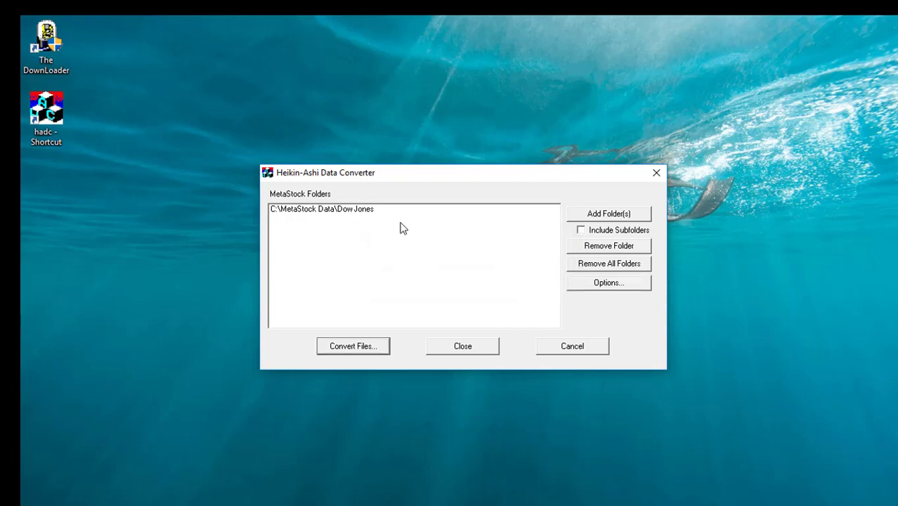
left_click(377, 355)
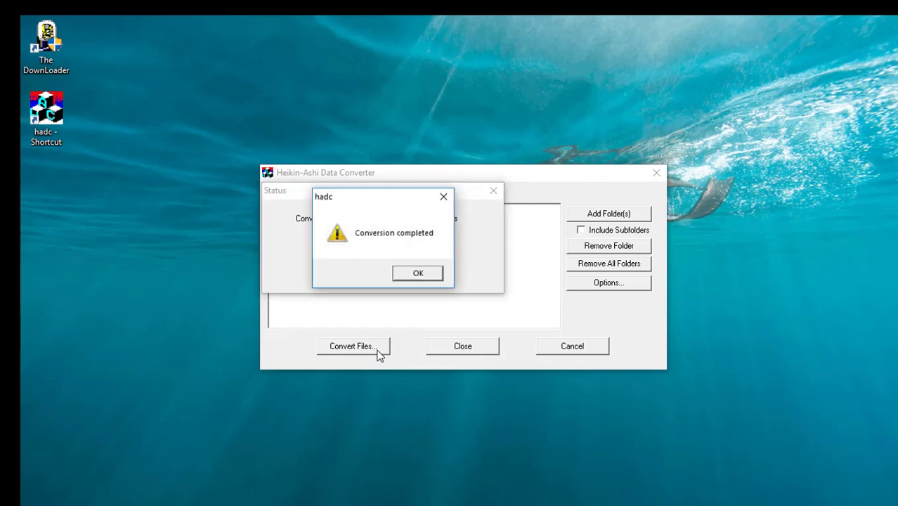
left_click(397, 275)
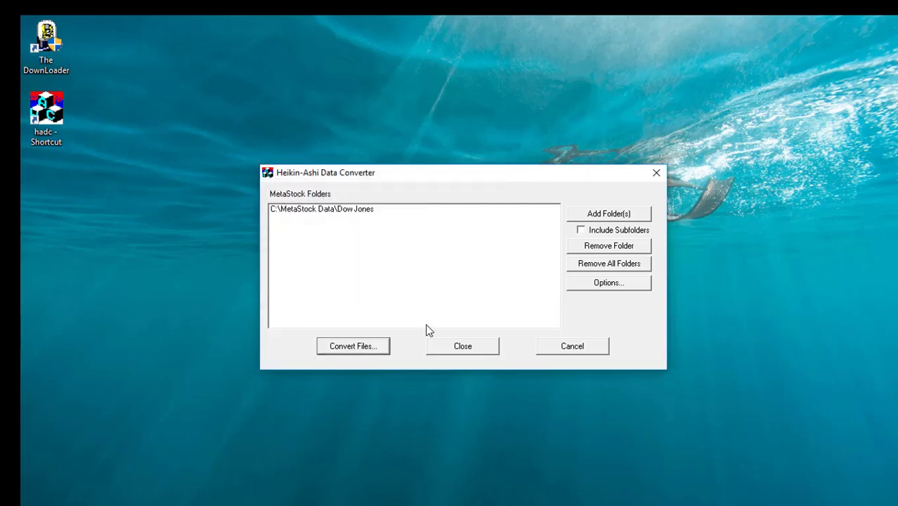
left_click(434, 348)
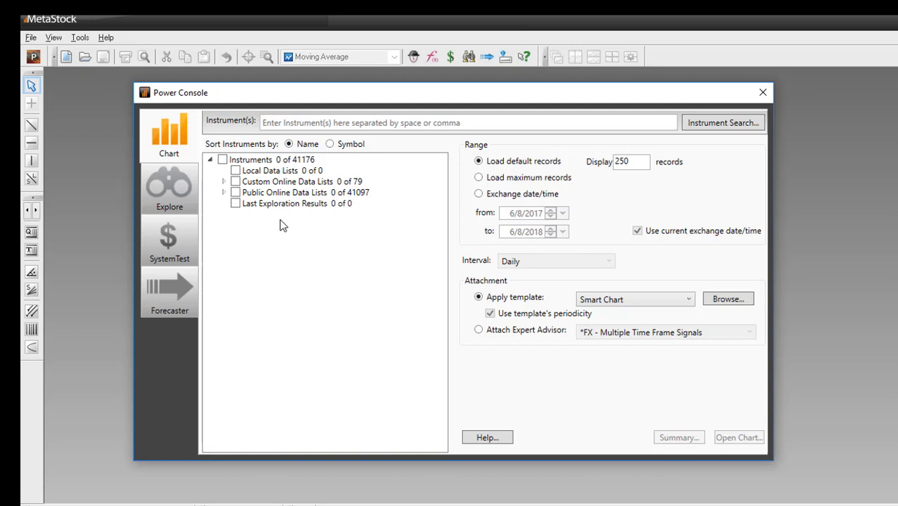
Step: Bring up the context menu for Custom Online Data Lists on the Power Console's Chart page
right_click(261, 179)
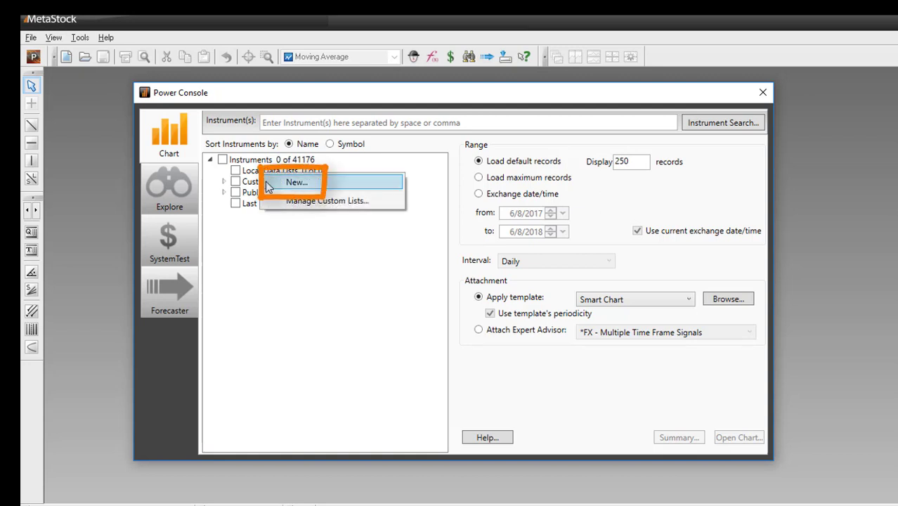
Step: Start a new custom list and pick C:\MetaStock Data\Dow Jones-HA as its local instruments folder
left_click(268, 184)
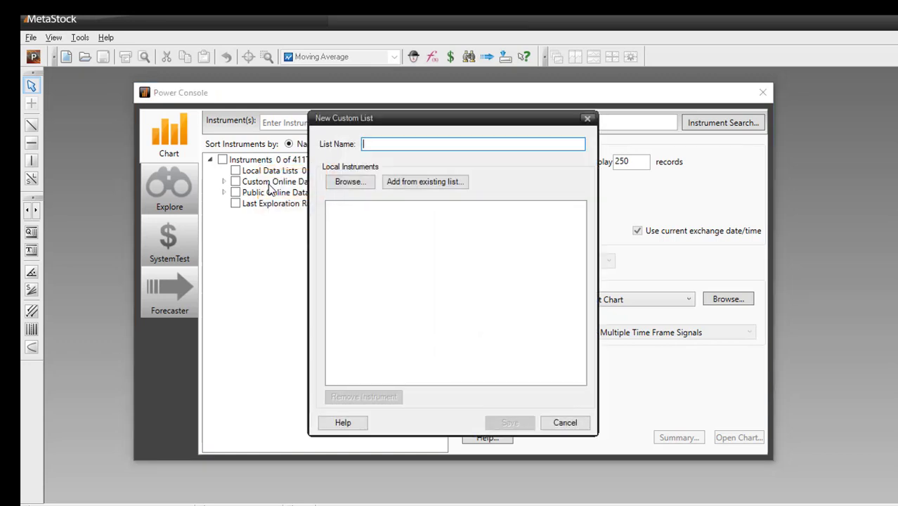
left_click(340, 184)
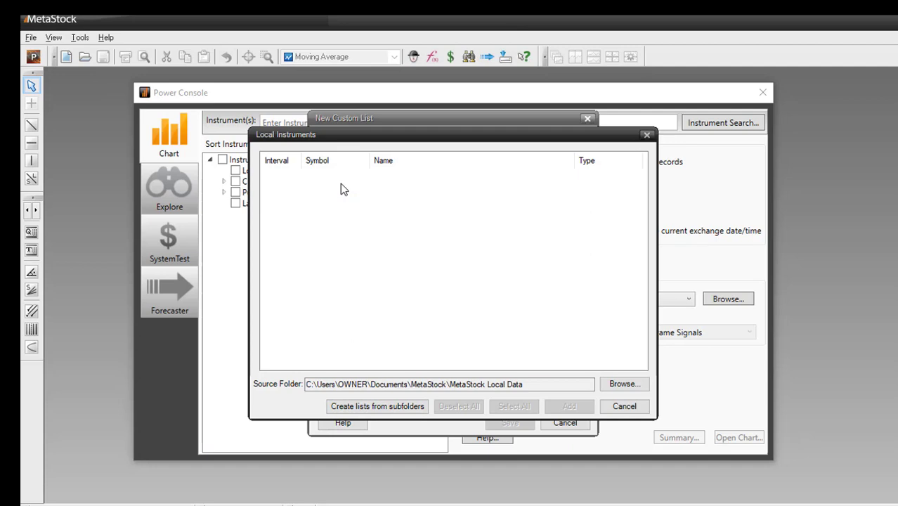
left_click(616, 384)
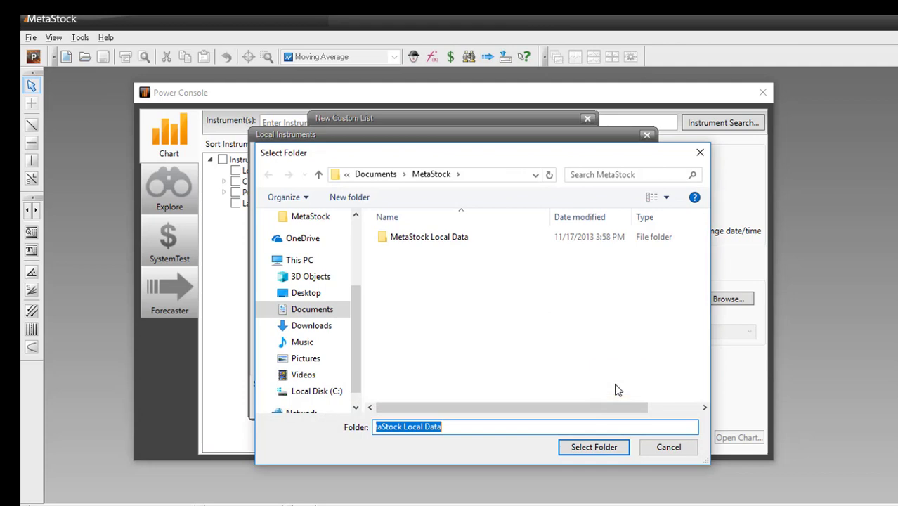
left_click(304, 397)
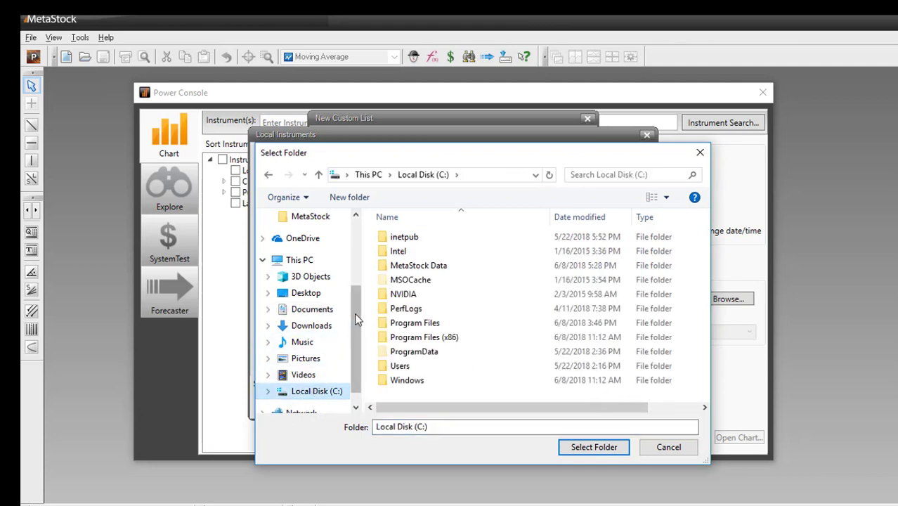
double_click(395, 266)
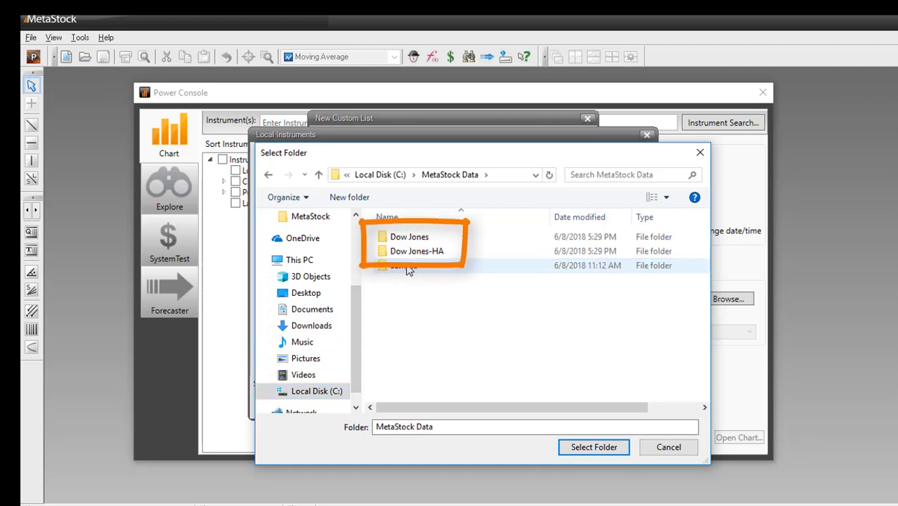
left_click(458, 252)
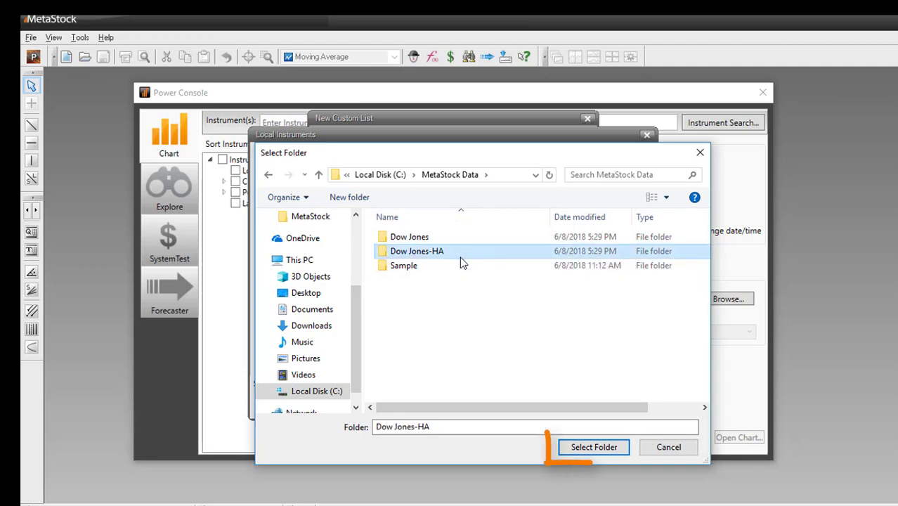
Step: Load the Dow Jones-HA folder, add all 30 instruments, and save the Dow Jones-HA list
left_click(580, 452)
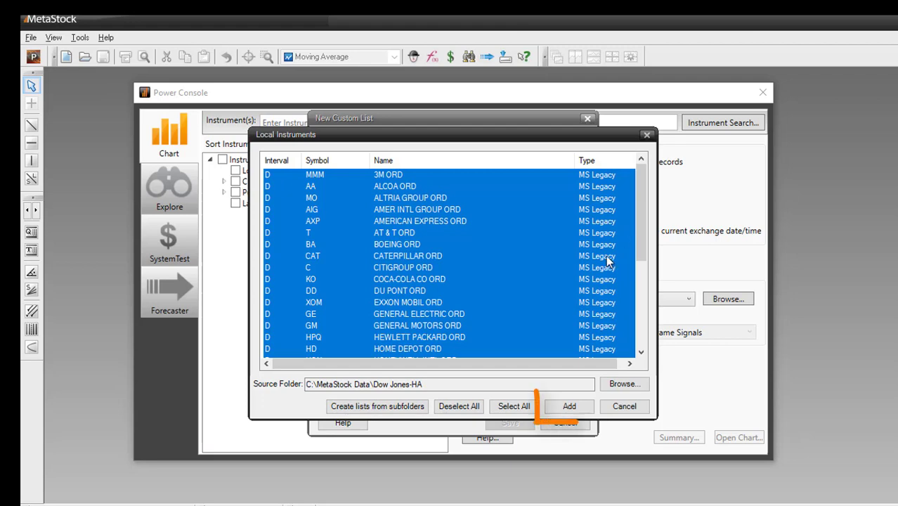
left_click(570, 406)
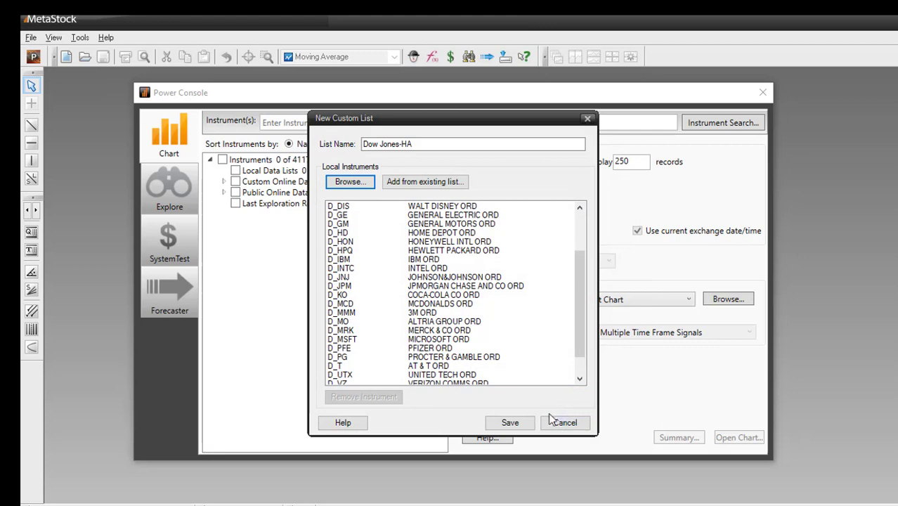
left_click(516, 425)
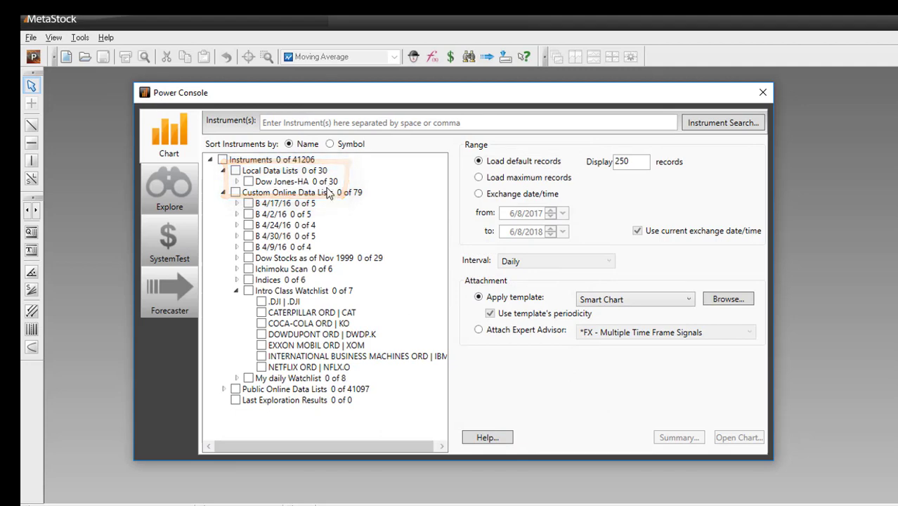
Step: Tick 3M ORD in the Dow Jones-HA list and apply the Lms - Heikin-ashi Template
left_click(236, 182)
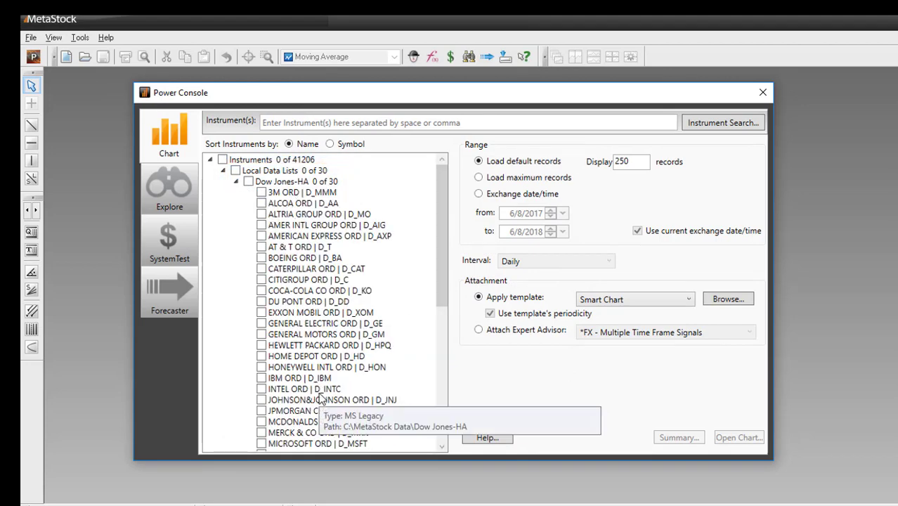
left_click(261, 192)
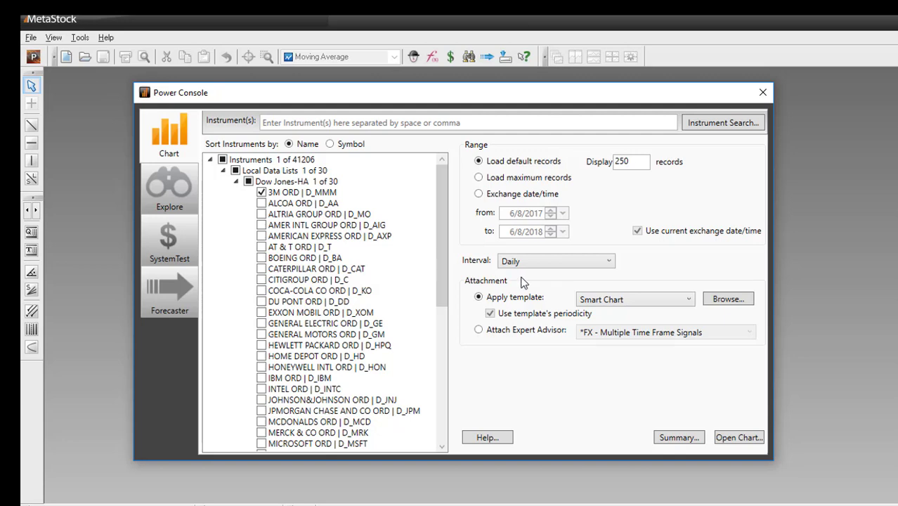
left_click(687, 300)
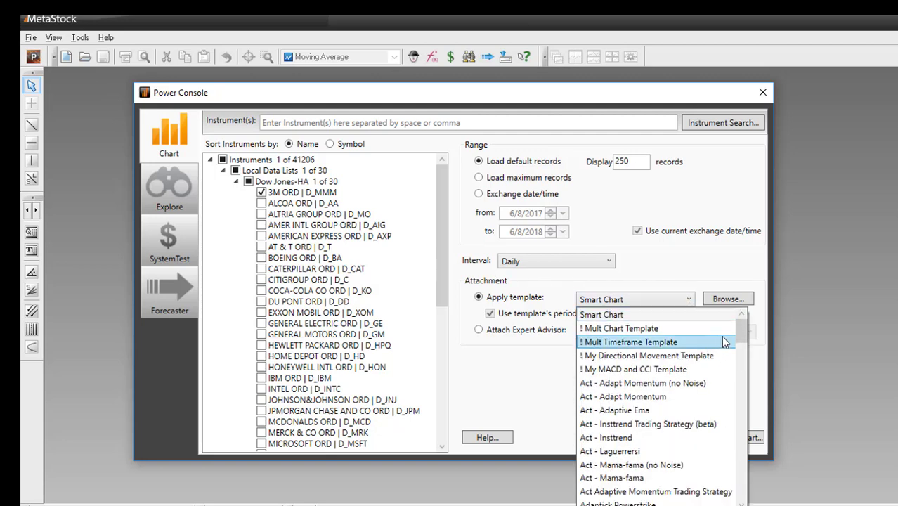
left_click_drag(742, 335, 739, 407)
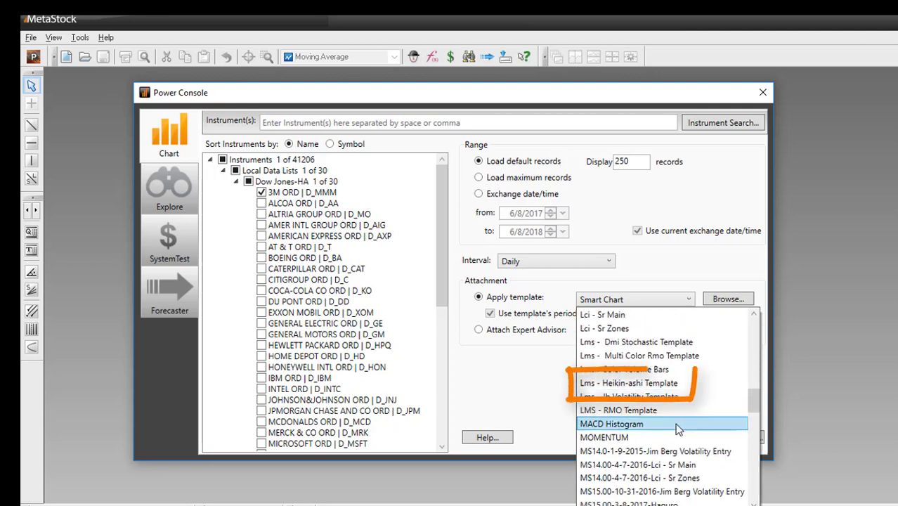
left_click(661, 383)
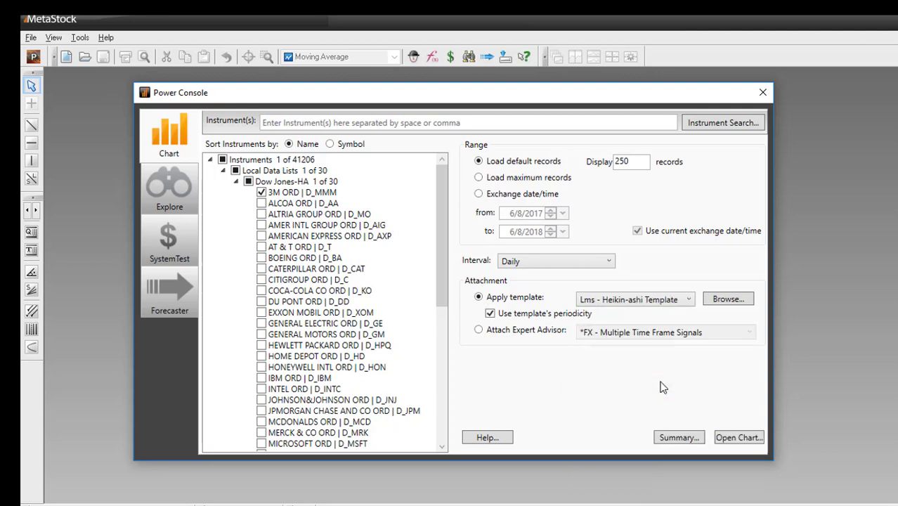
Step: Open the 3M ORD Heikin-Ashi chart and zoom in three times on the recent candles
left_click(723, 436)
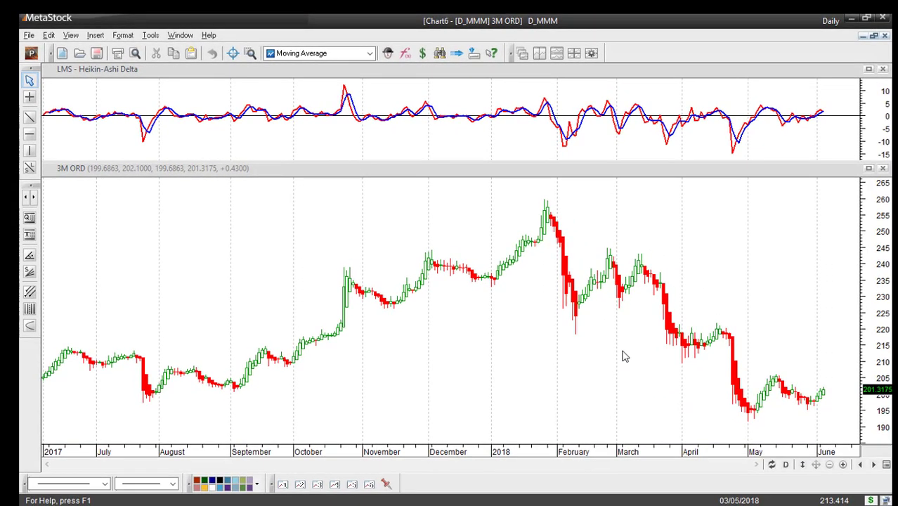
left_click(843, 464)
left_click(842, 464)
left_click(842, 464)
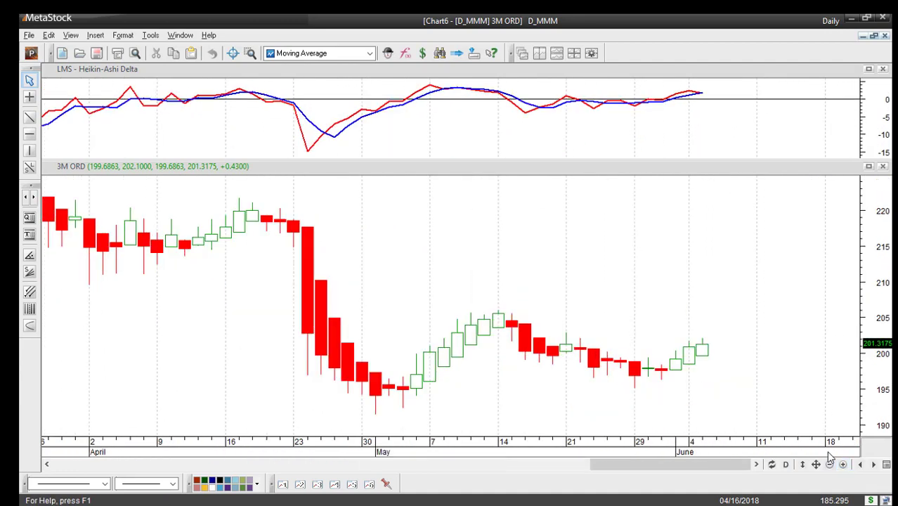
Step: Step through the next Dow stocks' Heikin-Ashi charts, such as Merck
left_click(875, 465)
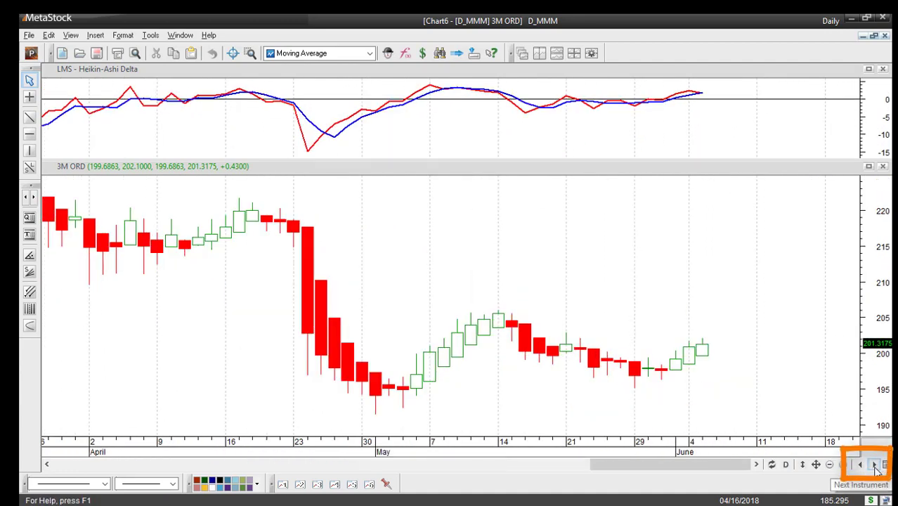
left_click(875, 465)
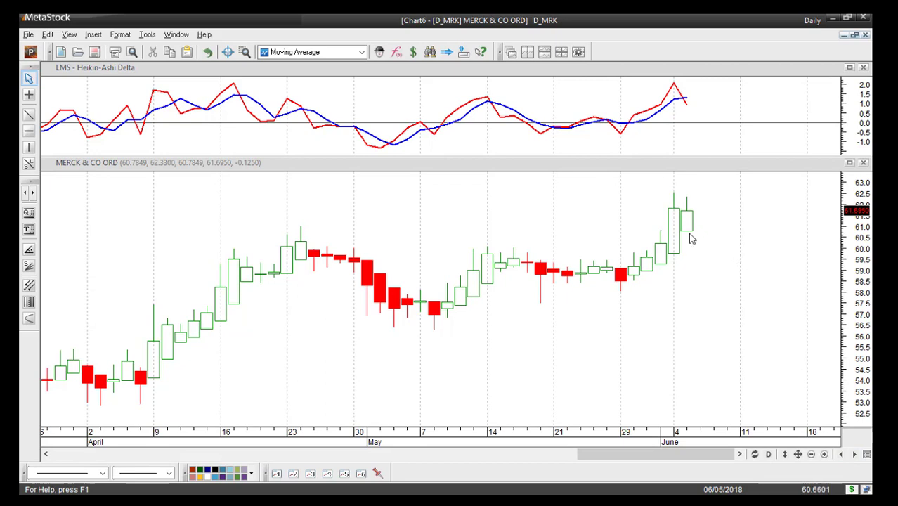
mouse_move(690, 229)
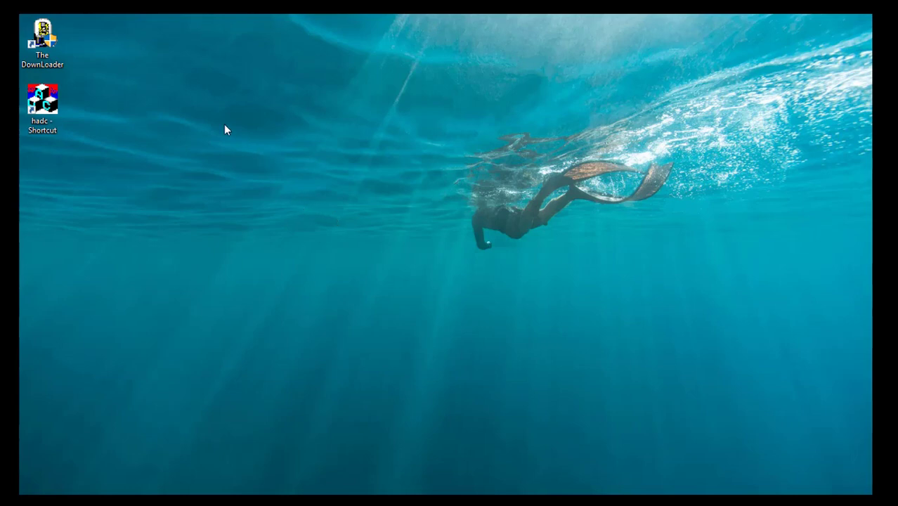
Step: Launch The DownLoader and cancel the Download Prices security selection
double_click(42, 38)
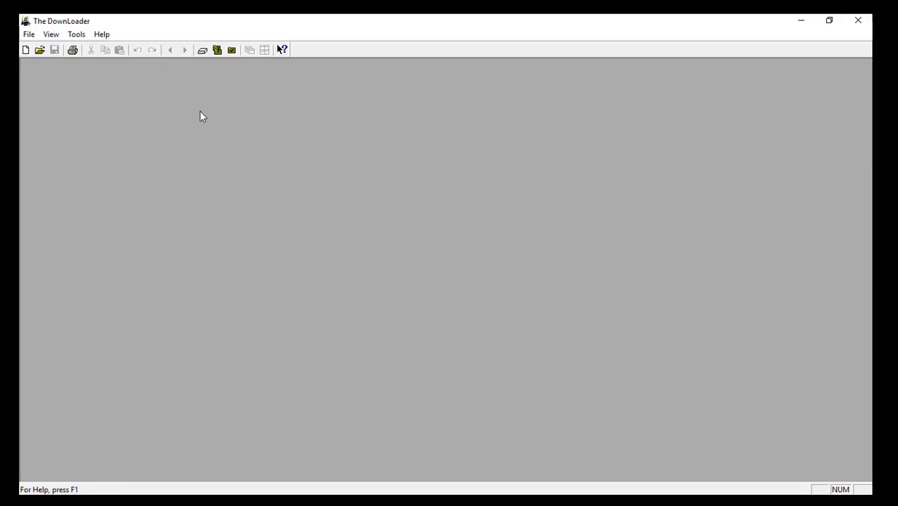
left_click(72, 35)
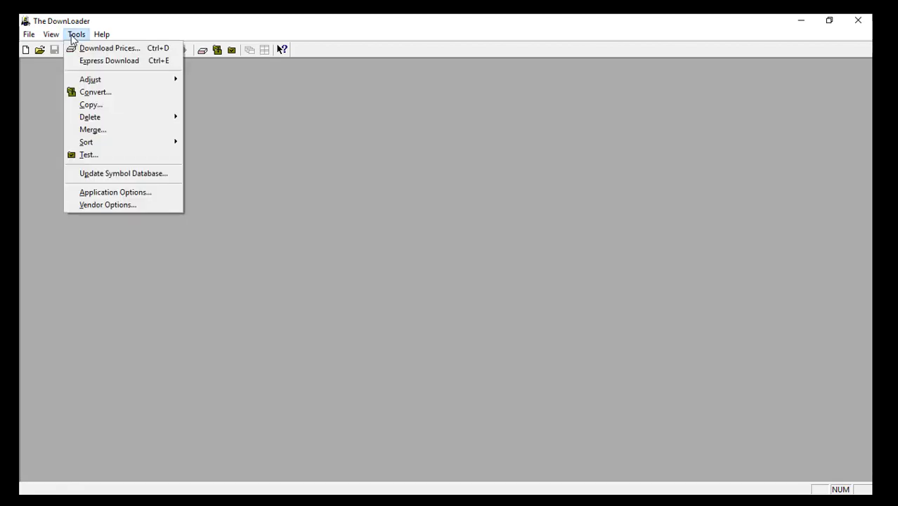
left_click(73, 50)
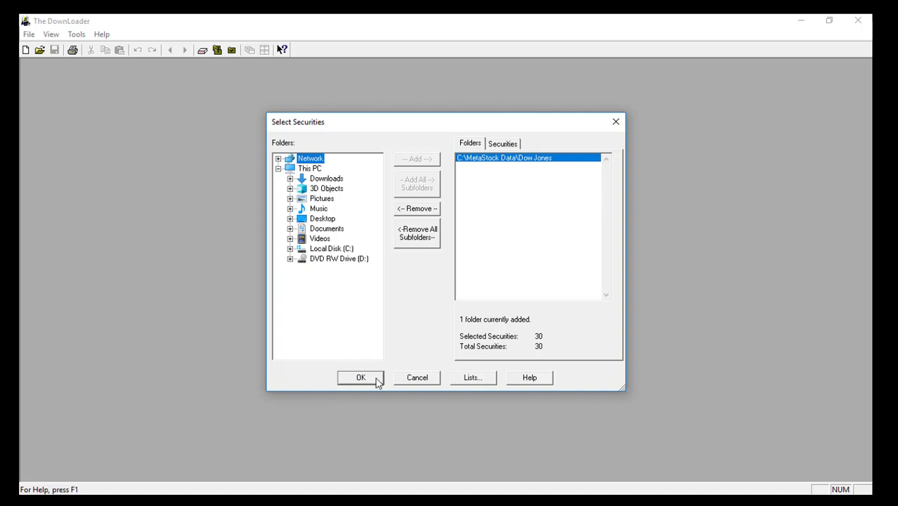
left_click(422, 379)
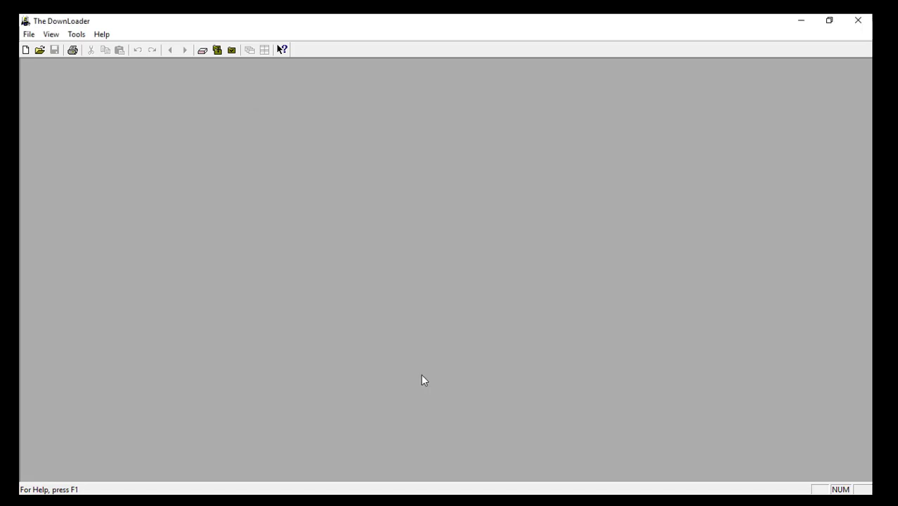
Step: Run an Express Download of the latest prices, close the Collection Report, and exit
left_click(75, 34)
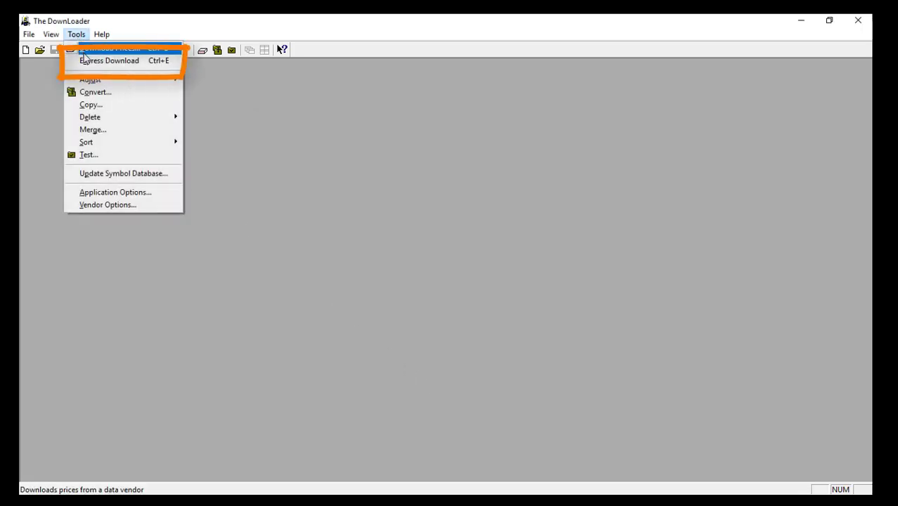
left_click(84, 61)
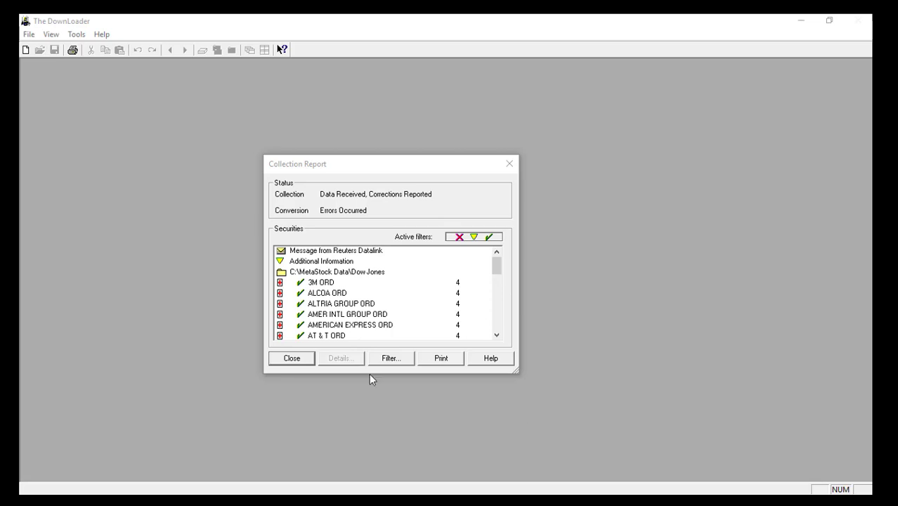
left_click(276, 362)
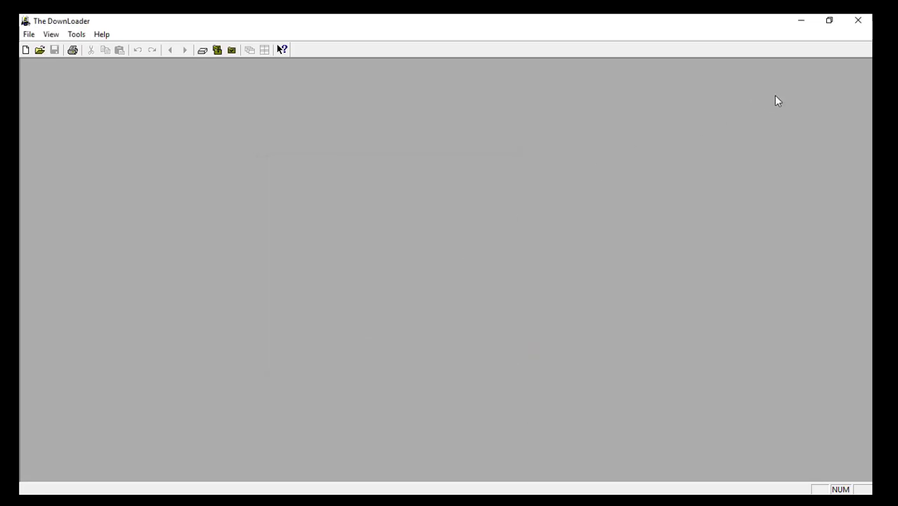
left_click(858, 22)
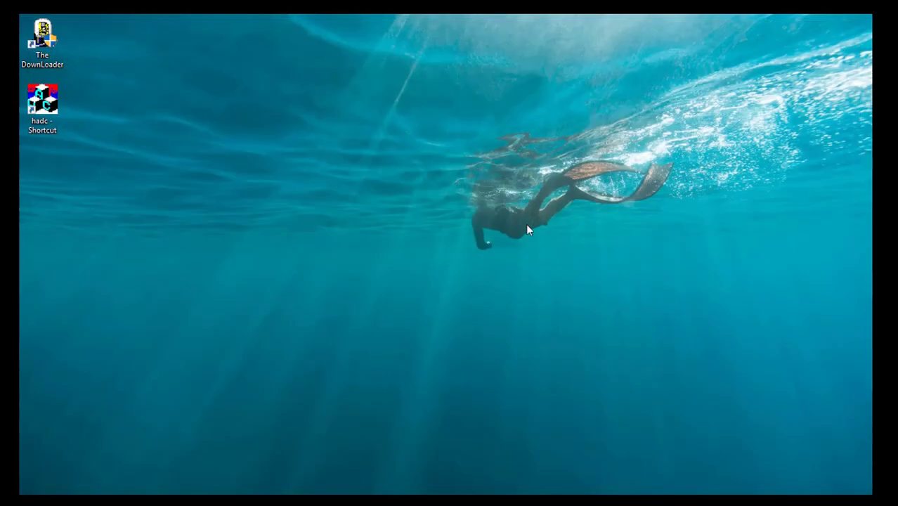
Step: Convert the updated DowJones files to Heikin-Ashi in the hadc converter, then close it
double_click(51, 108)
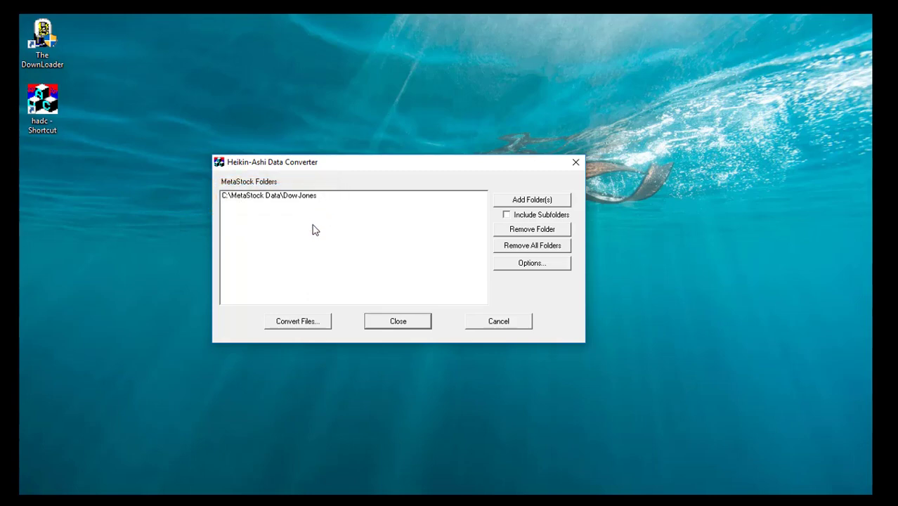
left_click(297, 324)
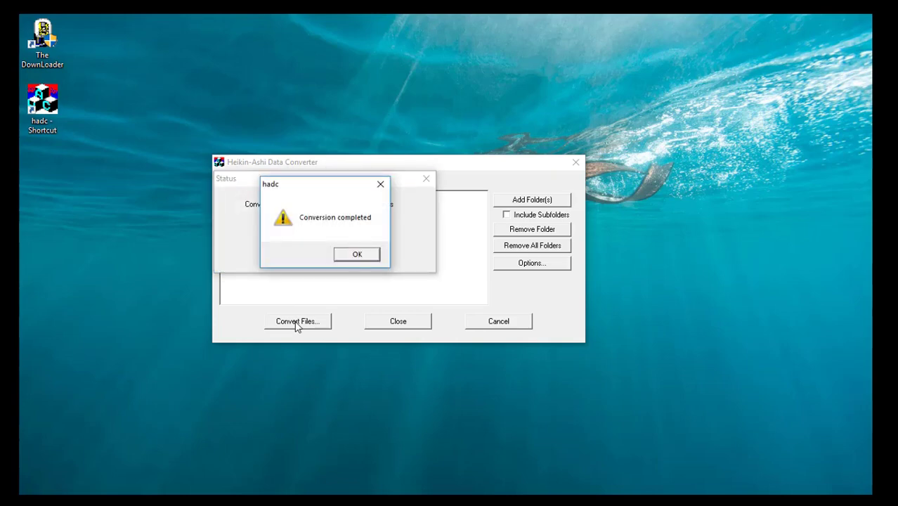
left_click(344, 255)
left_click(396, 321)
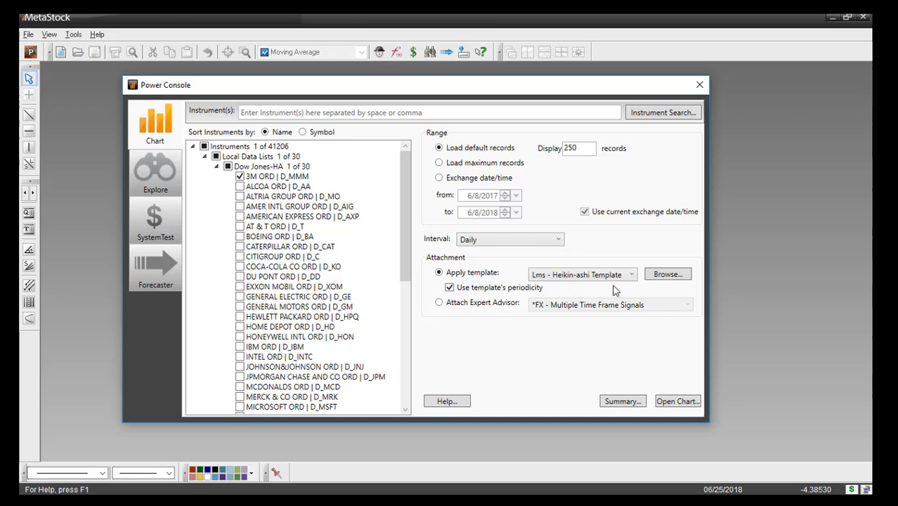
Step: Open the updated 3M ORD chart and zoom in twice to the 06/08/2018 candle
left_click(687, 402)
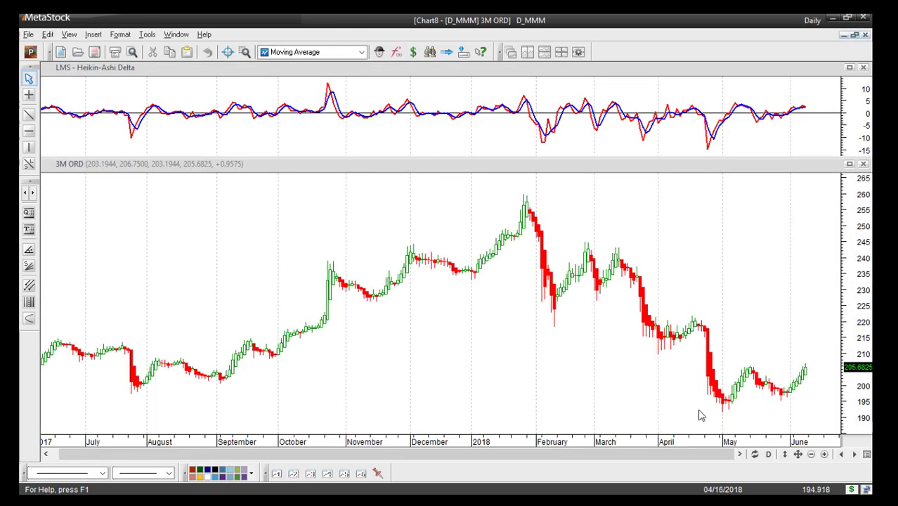
left_click(825, 454)
left_click(826, 455)
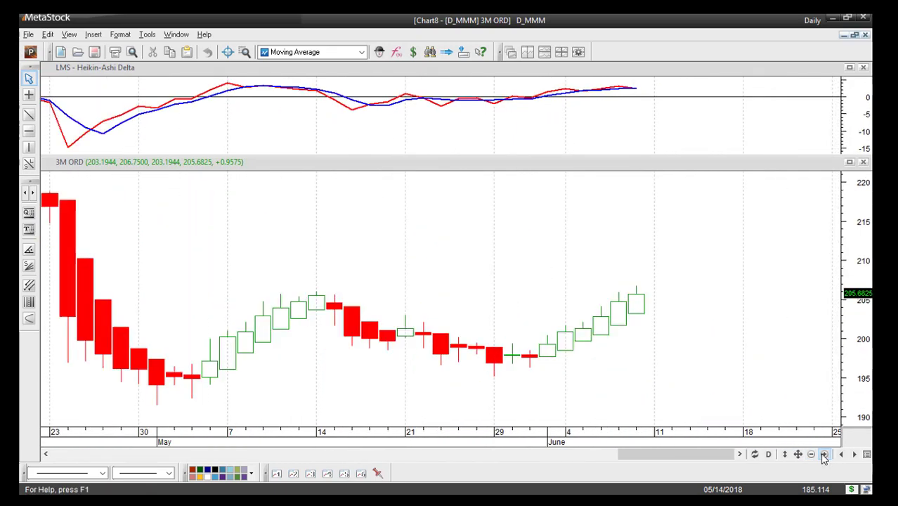
mouse_move(644, 316)
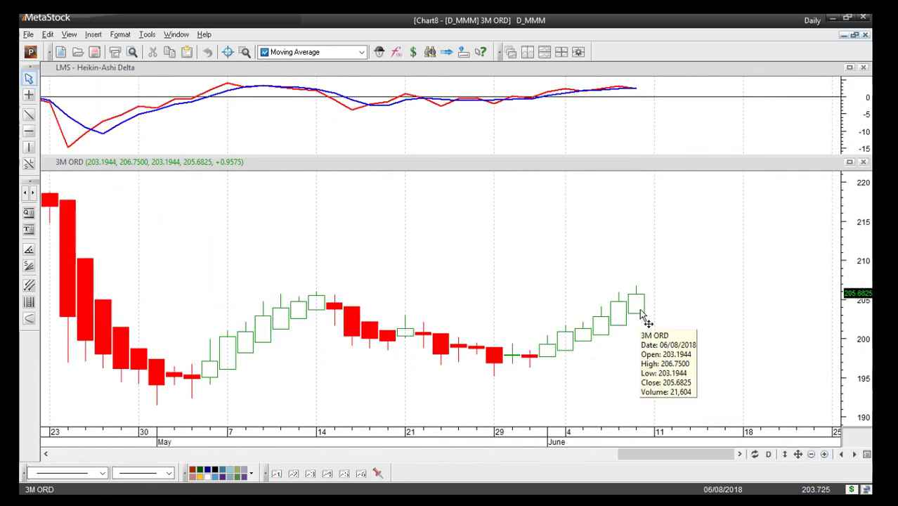